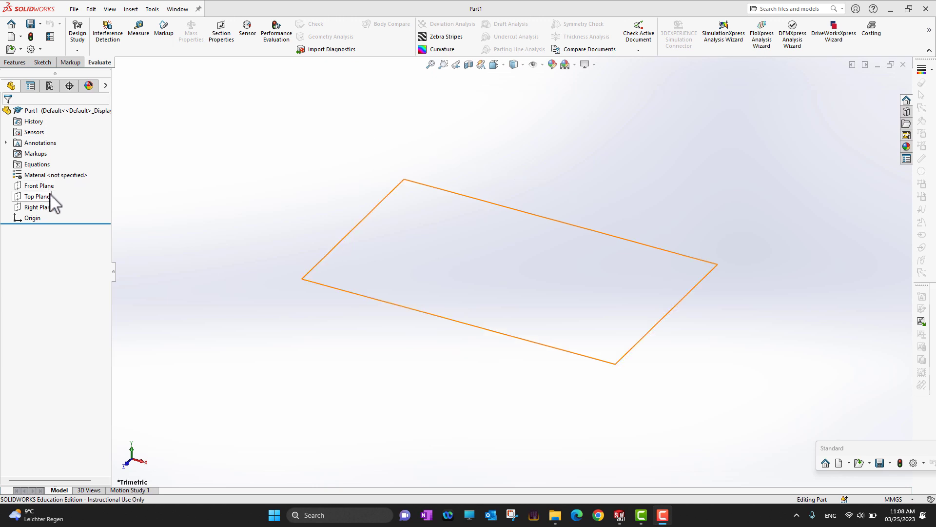
Look through the Front, Top and Right planes, and start a new sketch on the Front Plane
left_click(32, 188)
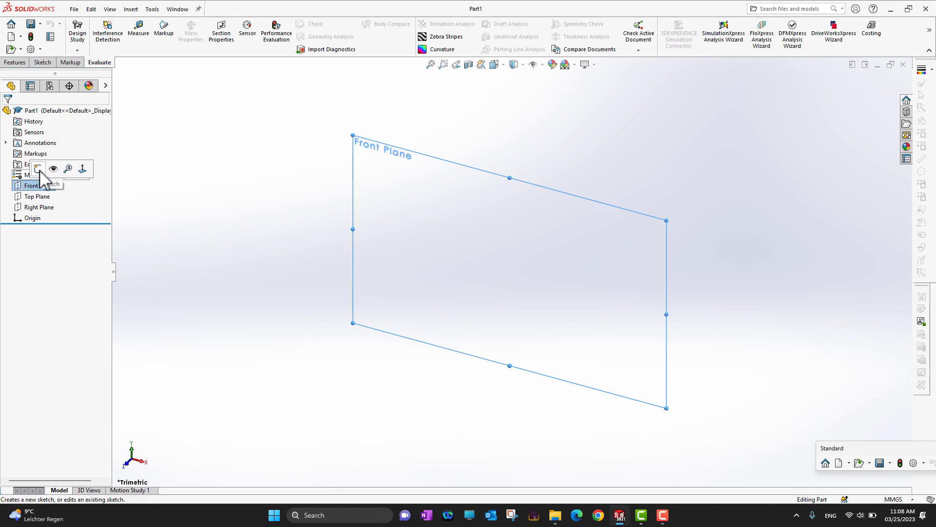
left_click(39, 197)
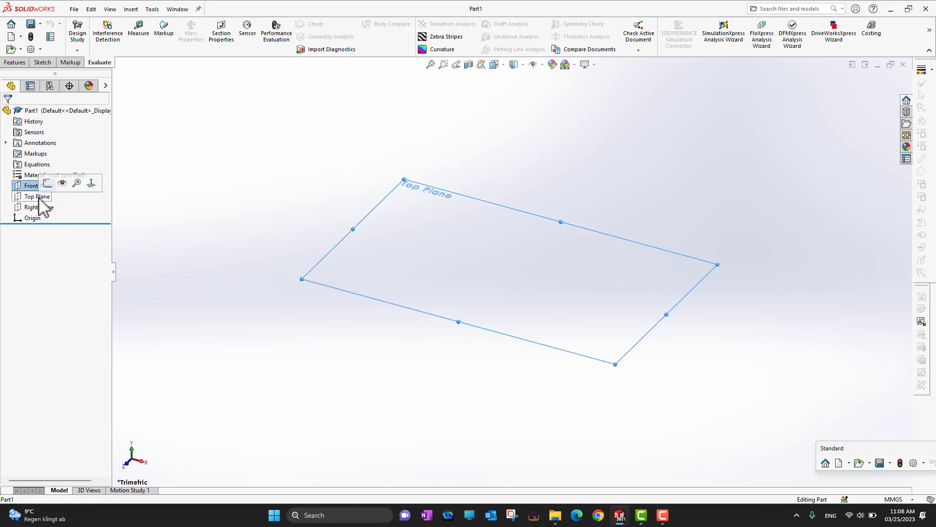
left_click(39, 207)
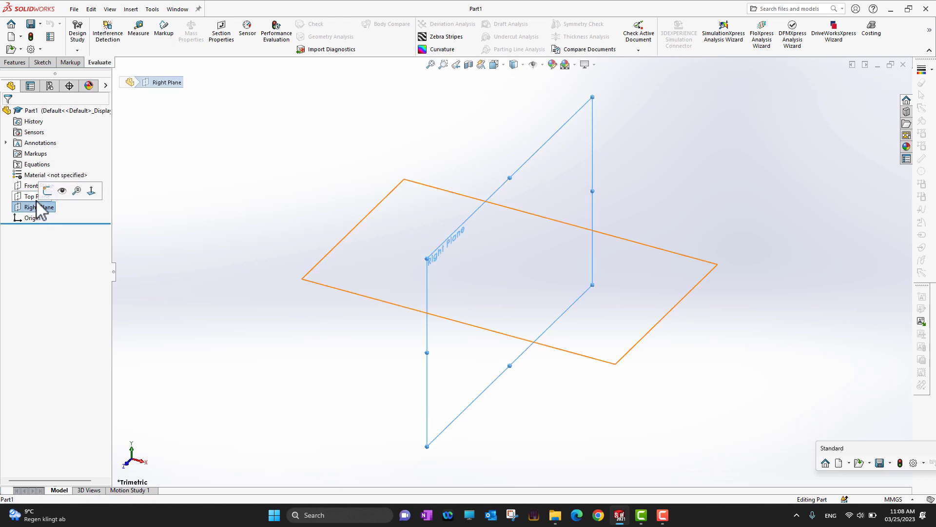
left_click(43, 63)
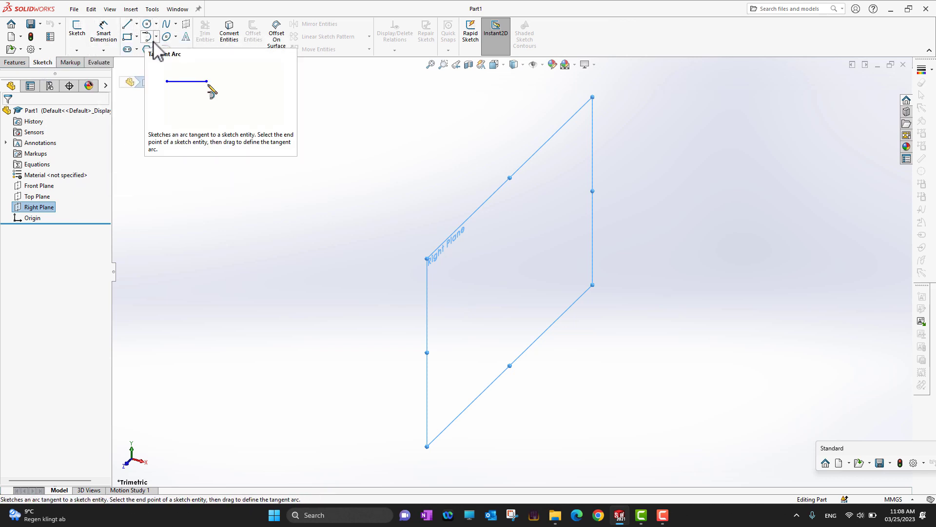
left_click(35, 186)
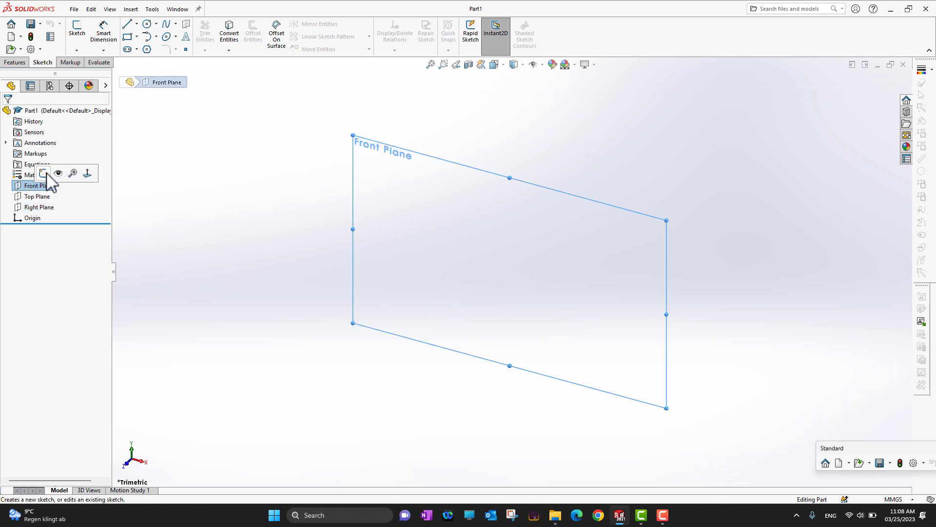
left_click(43, 173)
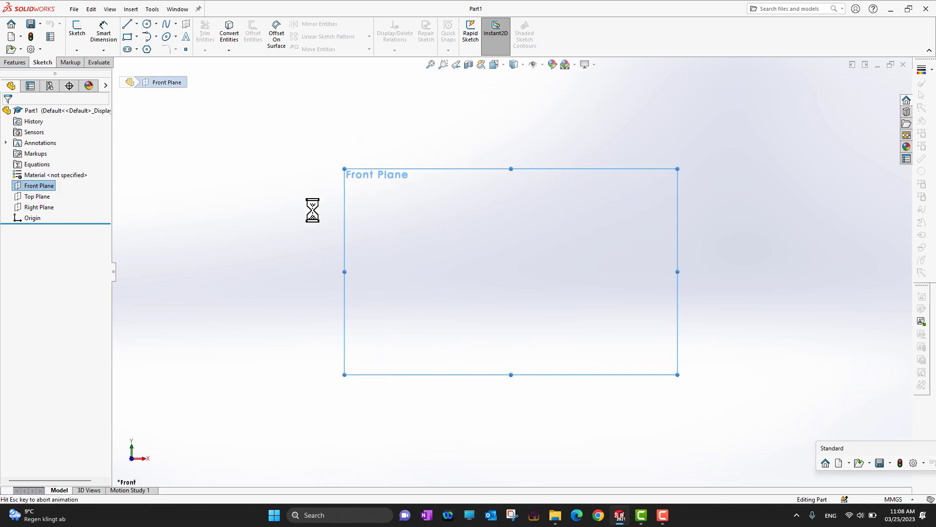
Sketch a single separate line sloping upward, well to the upper left of the origin, and end the Line command
left_click(128, 24)
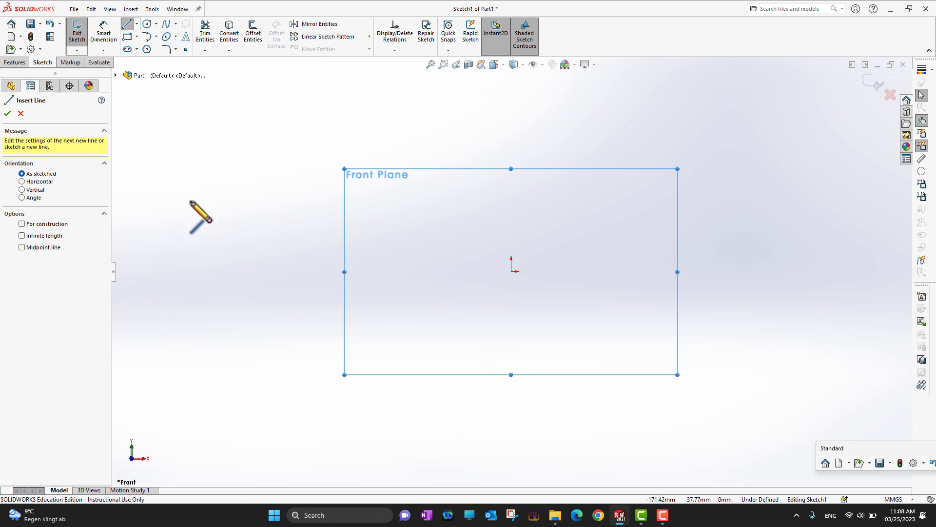
left_click(184, 200)
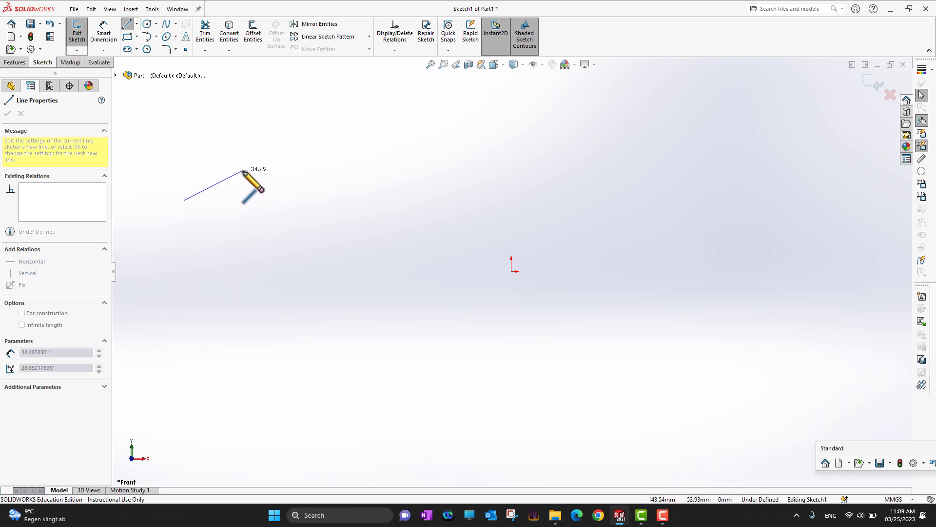
left_click(272, 156)
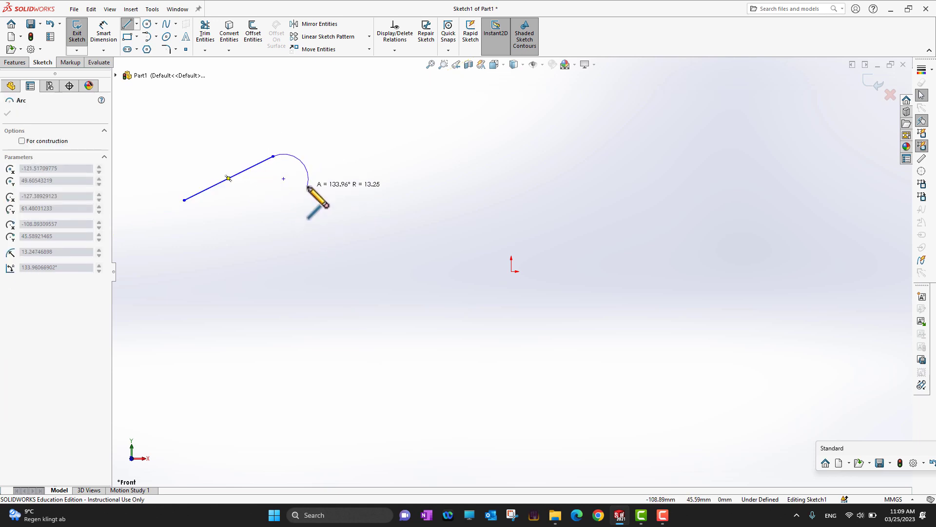
key("Escape")
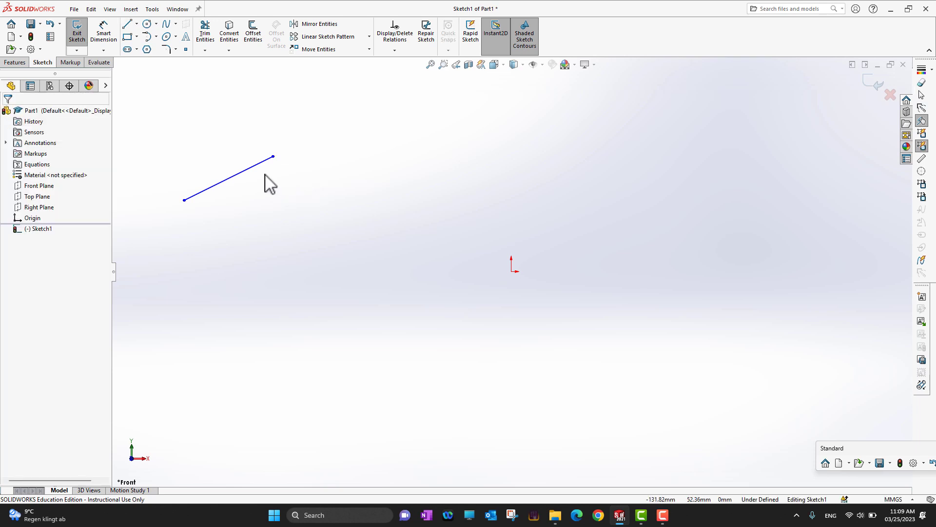
Sketch an open zigzag chain of 17 connected lines, starting below the single line, passing around the origin and ending at the lower left
left_click(128, 24)
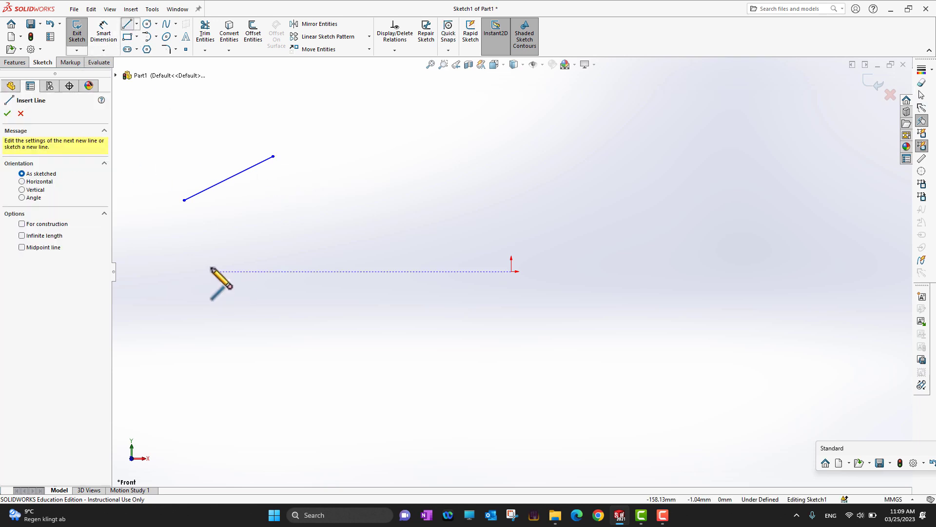
left_click(211, 262)
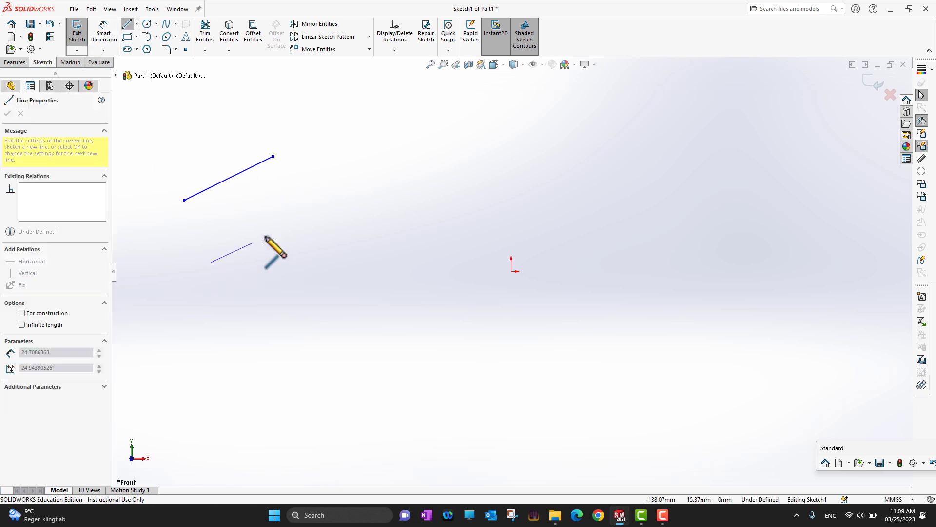
left_click(311, 215)
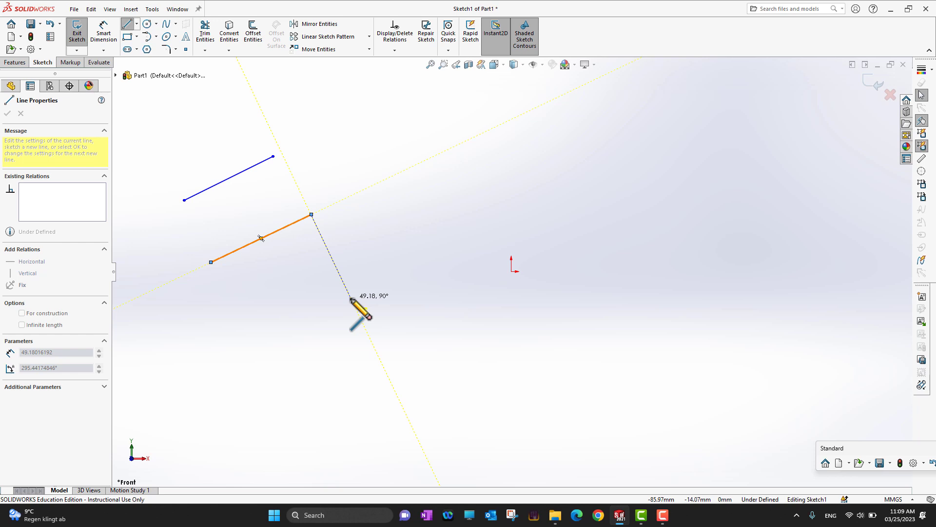
left_click(351, 297)
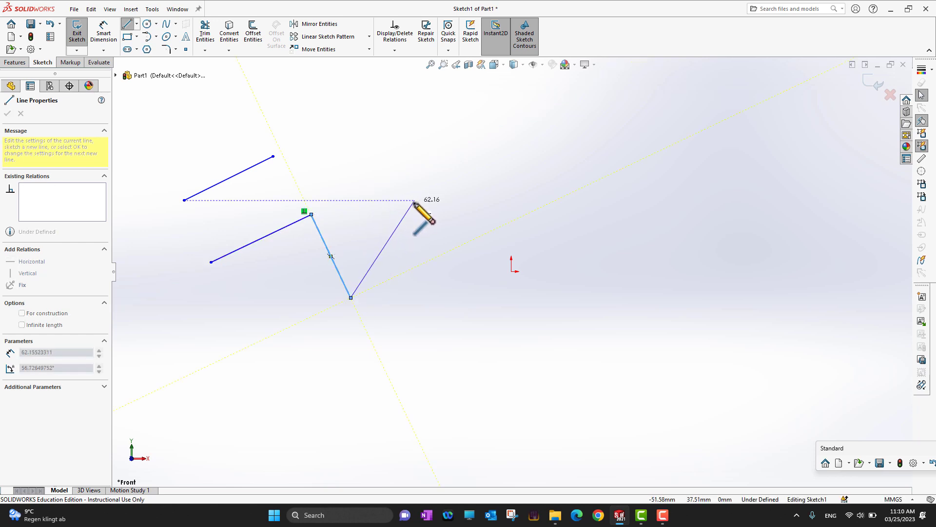
left_click(400, 215)
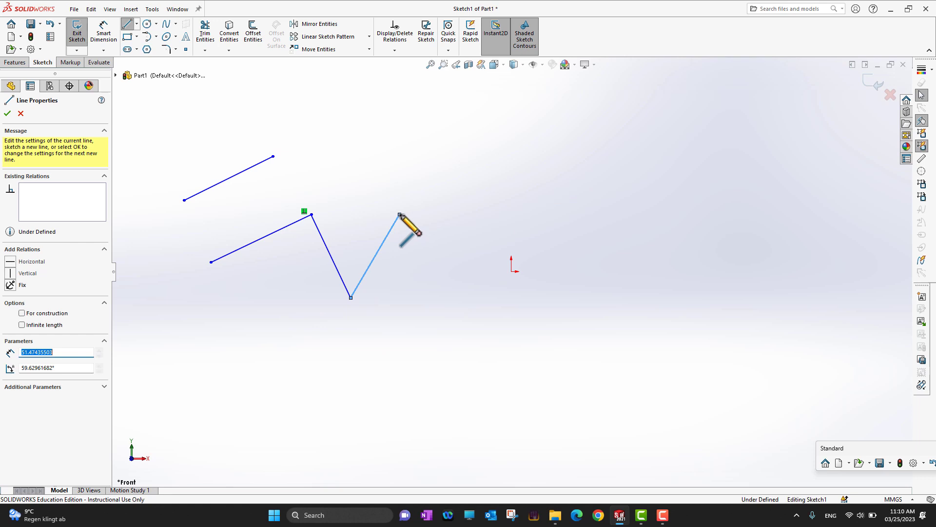
left_click(482, 169)
left_click(625, 210)
left_click(681, 312)
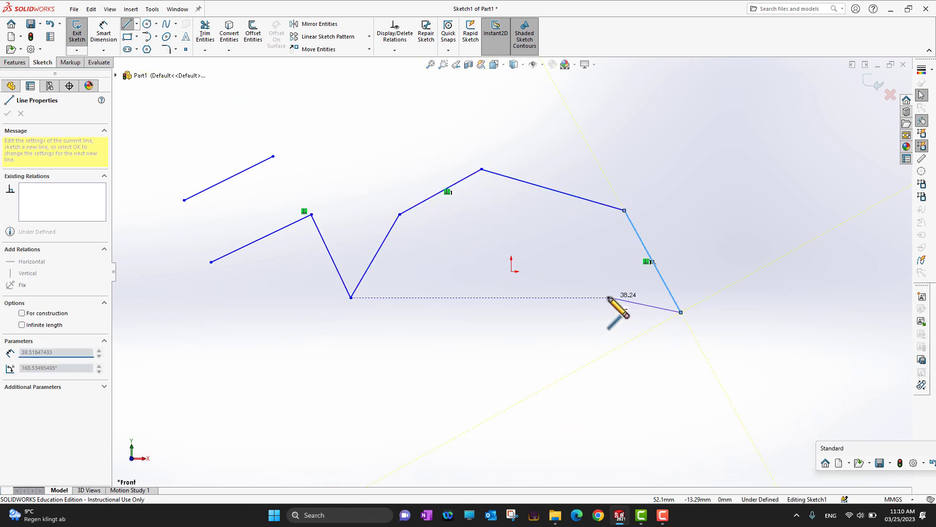
left_click(607, 297)
left_click(601, 386)
left_click(516, 336)
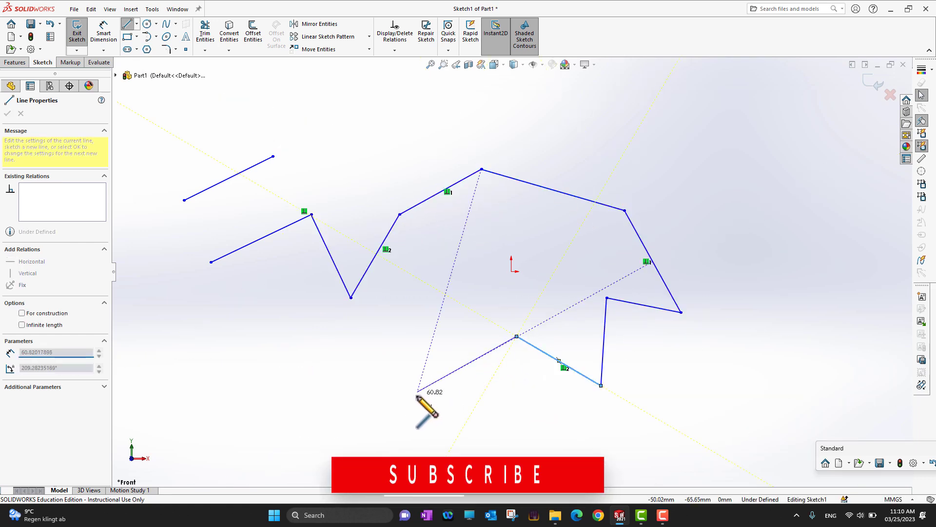
left_click(416, 395)
left_click(400, 327)
left_click(371, 360)
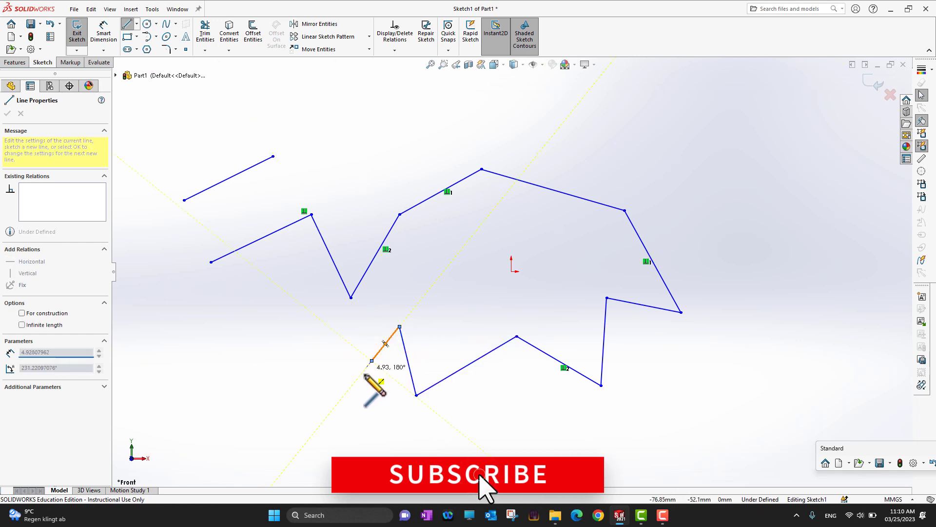
left_click(326, 334)
left_click(273, 363)
left_click(345, 432)
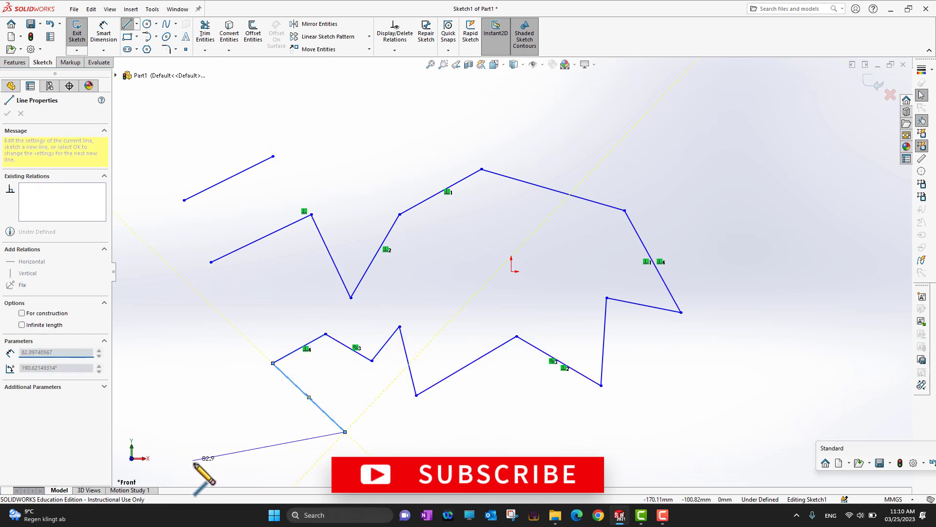
left_click(194, 462)
left_click(184, 372)
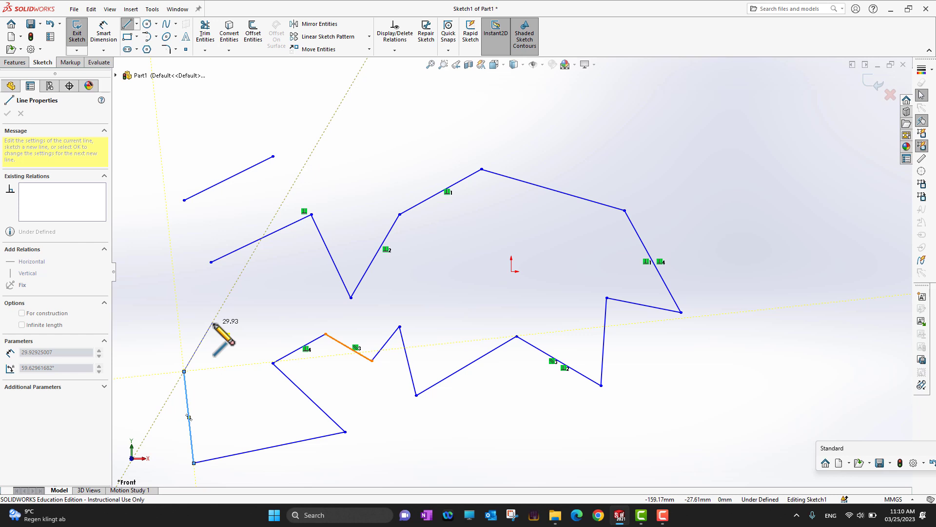
key("Escape")
Add a Parallel relation between the two adjoining lines that form the peak directly below the origin
scroll(443, 379, "up", 1)
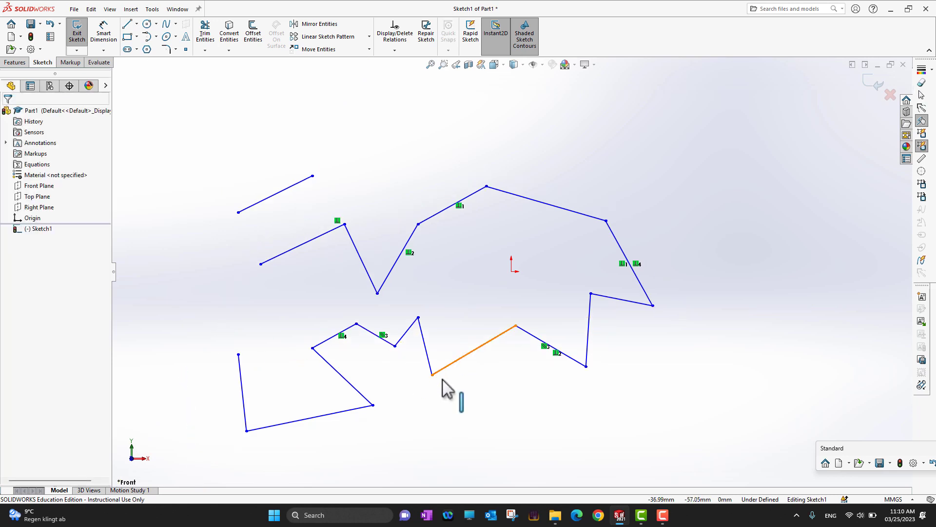
scroll(443, 379, "up", 1)
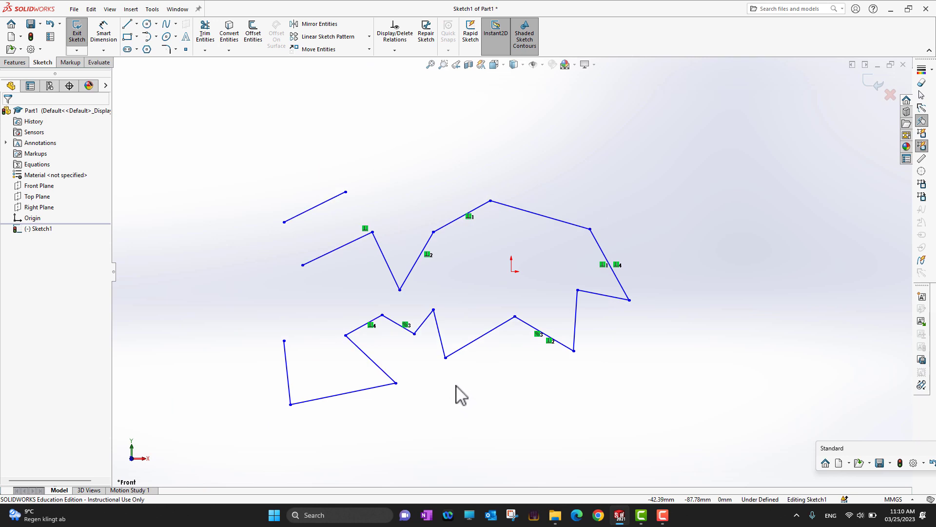
scroll(456, 395, "down", 2)
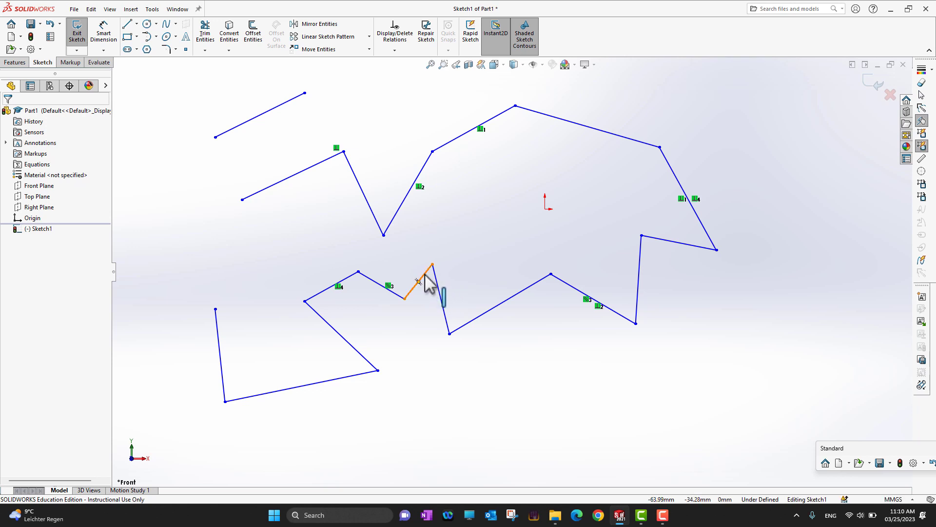
left_click(533, 284)
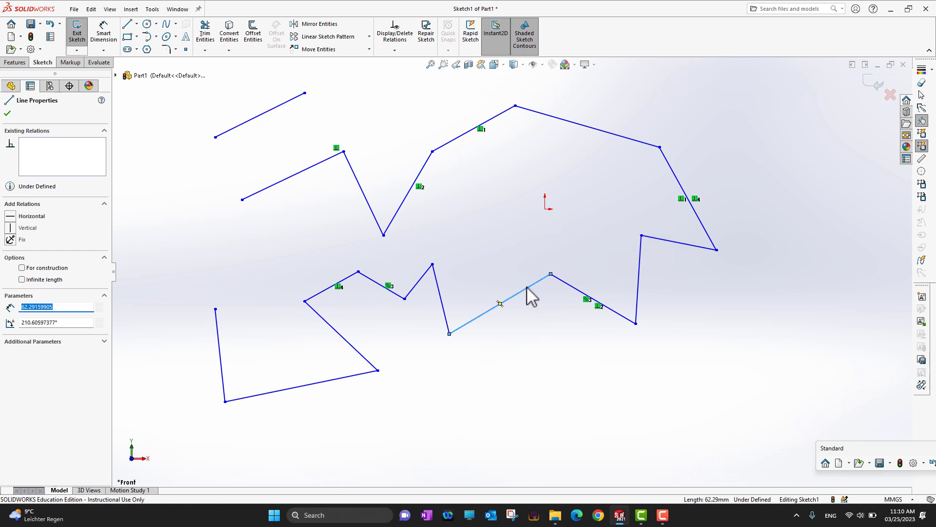
left_click(573, 295, "ctrl")
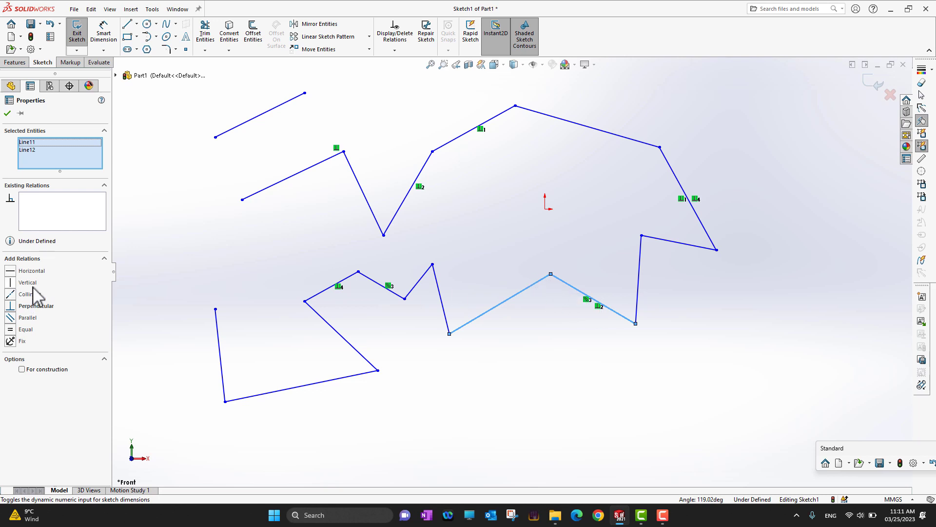
left_click(10, 318)
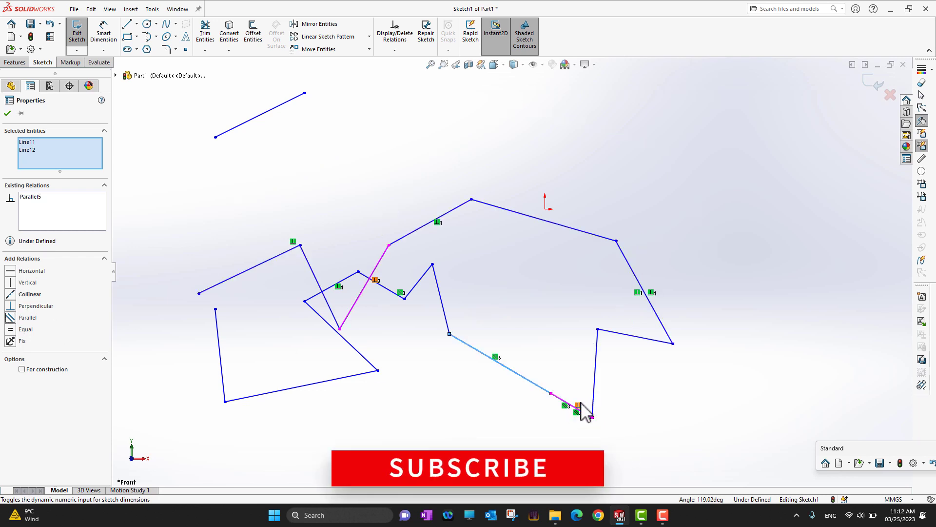
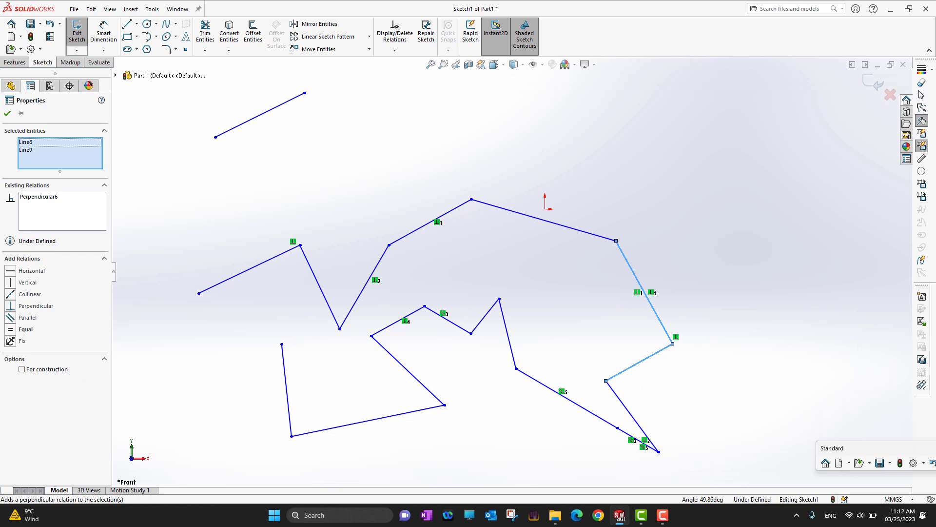
Make the long line above the origin and its steep neighbour on the right horizontal, switching both to construction geometry and back to solid lines
left_click(829, 239)
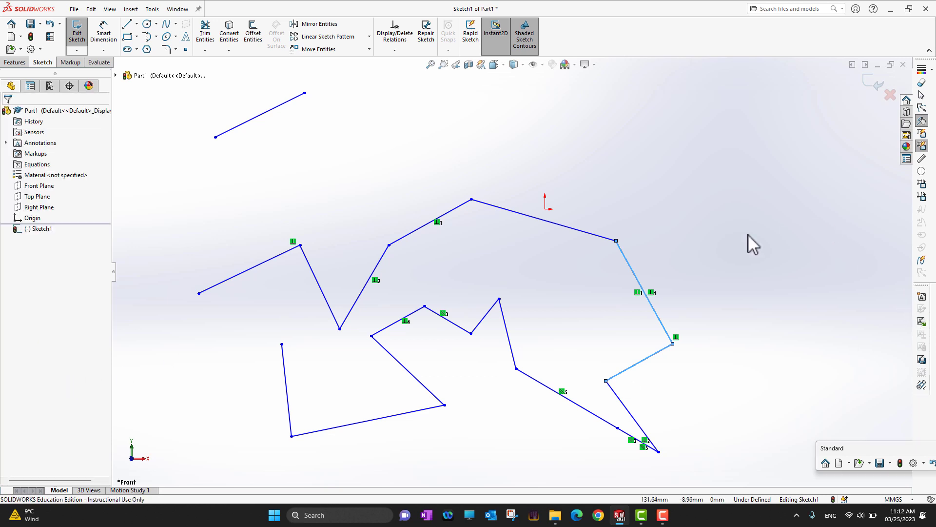
left_click(629, 263)
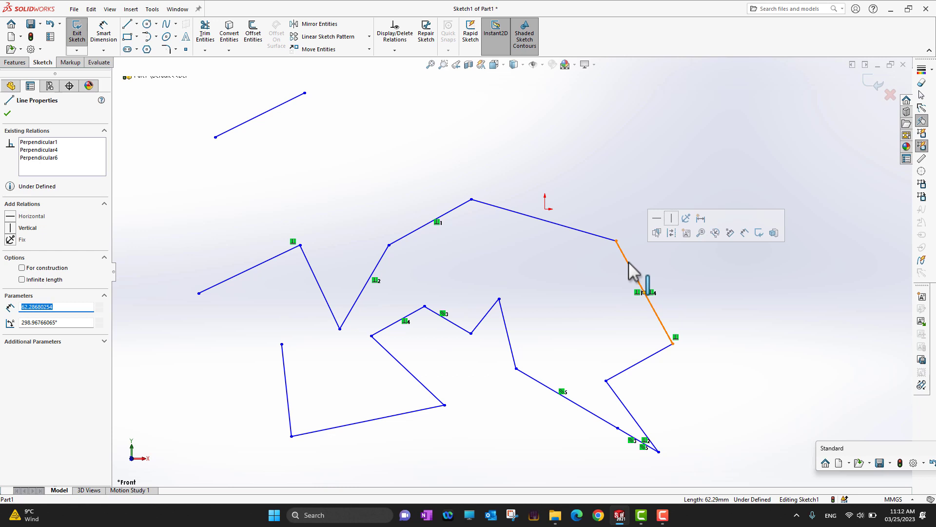
left_click(591, 233, "ctrl")
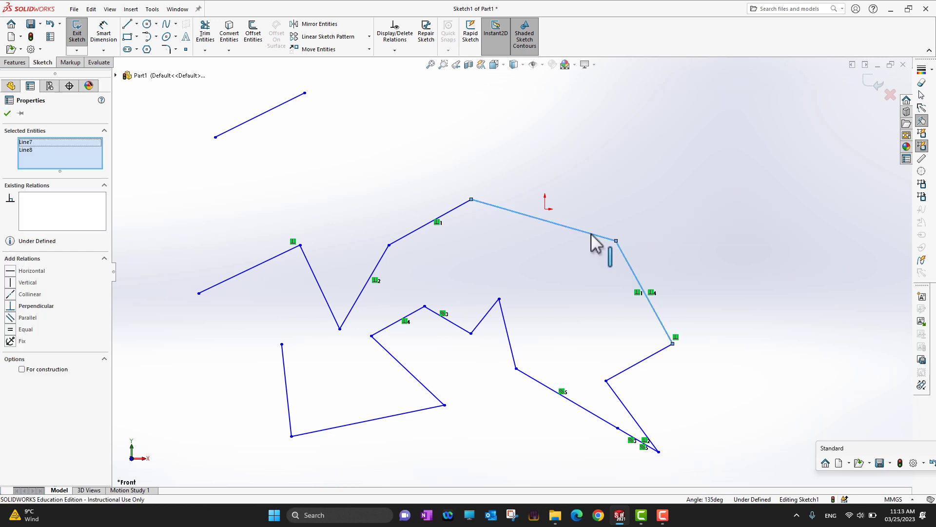
left_click(22, 371)
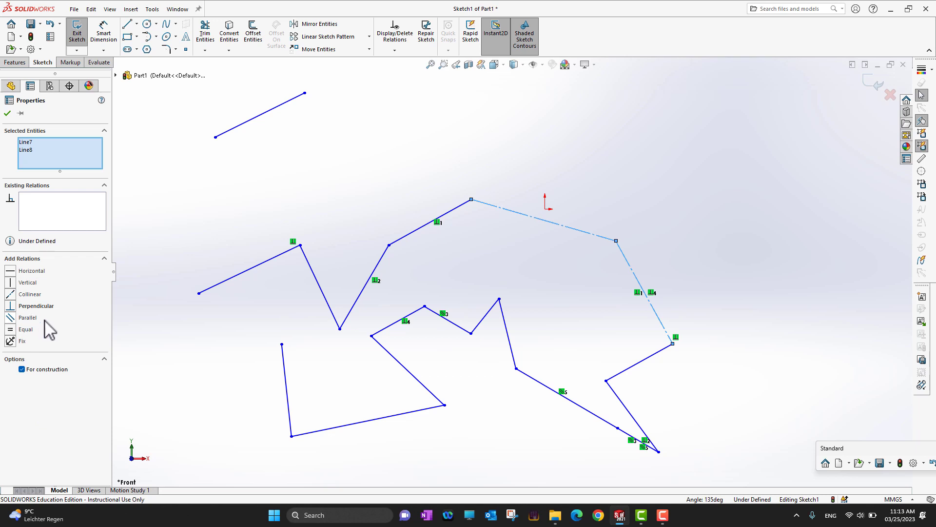
left_click(28, 271)
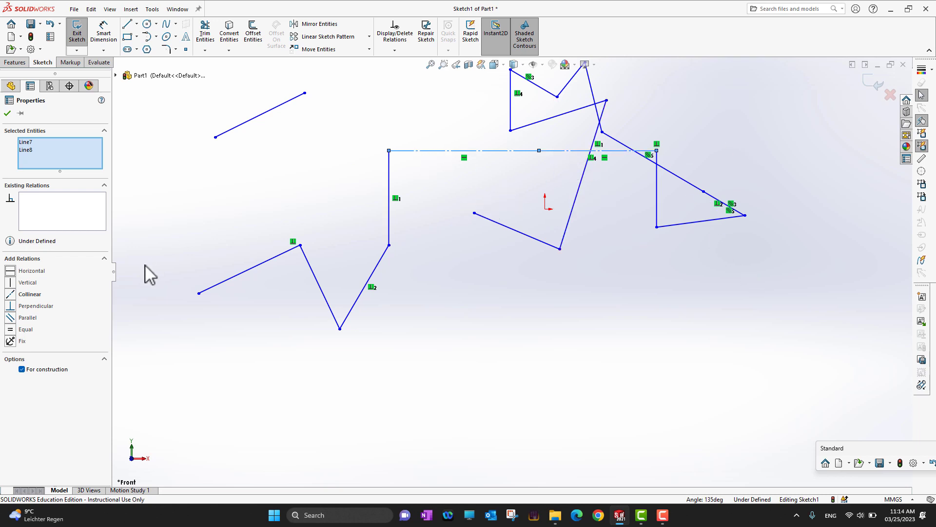
left_click(22, 370)
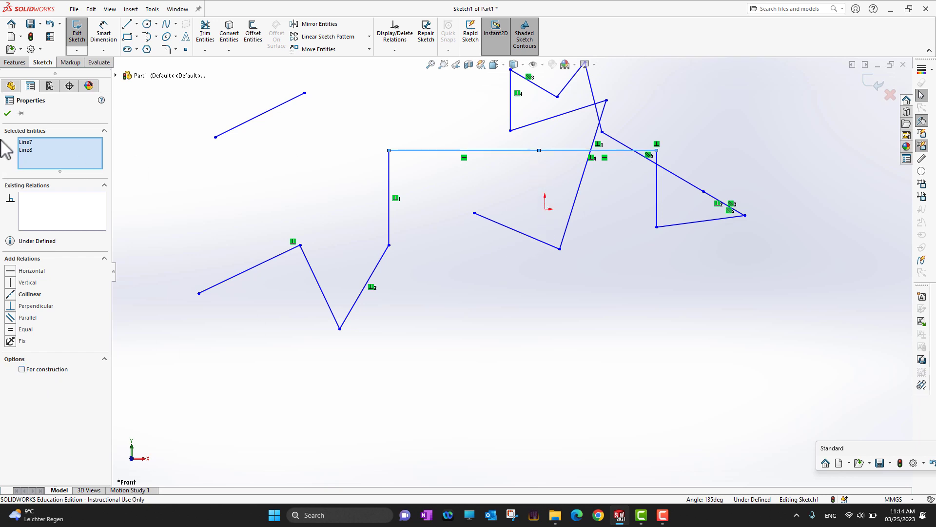
left_click(7, 113)
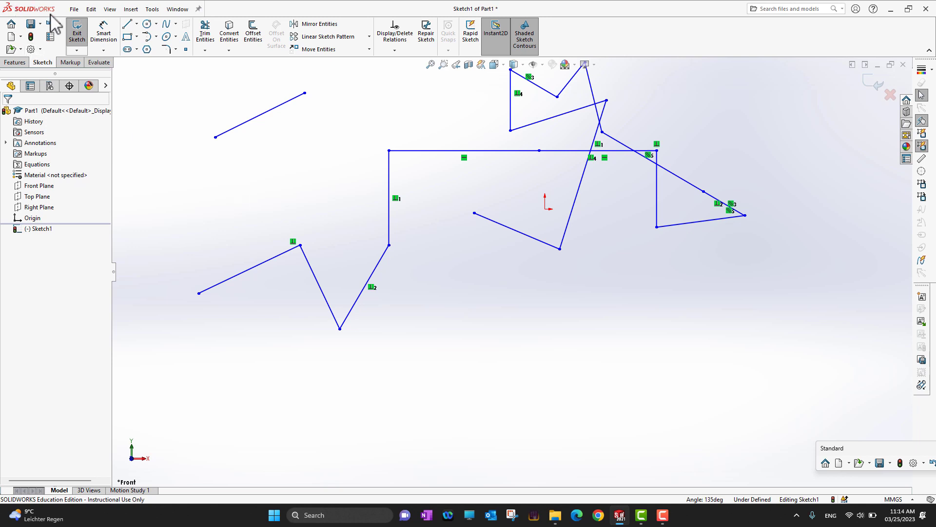
Add an angle dimension between the two lines meeting just below the origin, entering 45 degrees and keeping the geometry in view
left_click(105, 39)
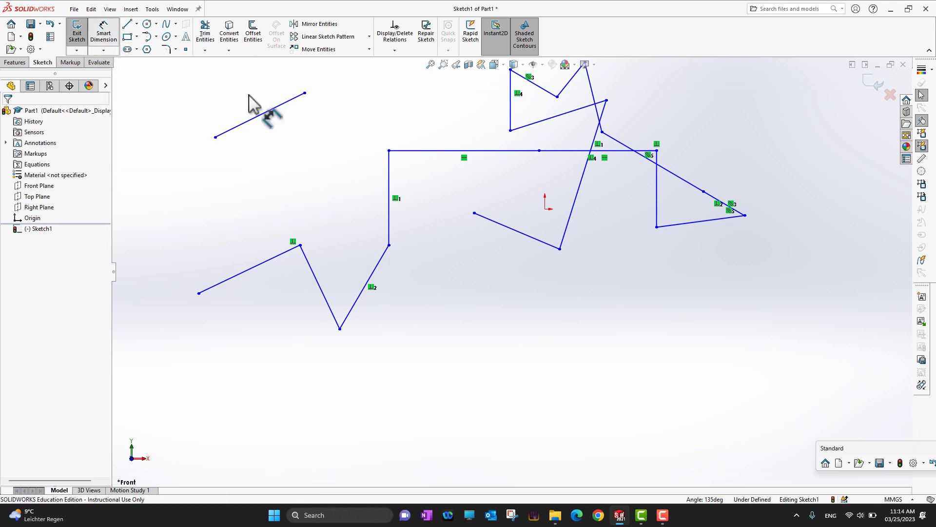
left_click(566, 229)
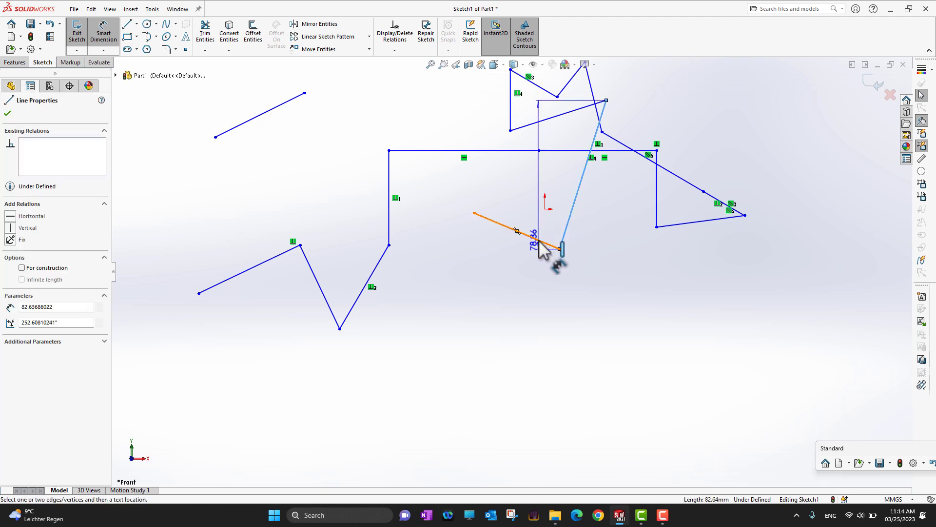
left_click(539, 242)
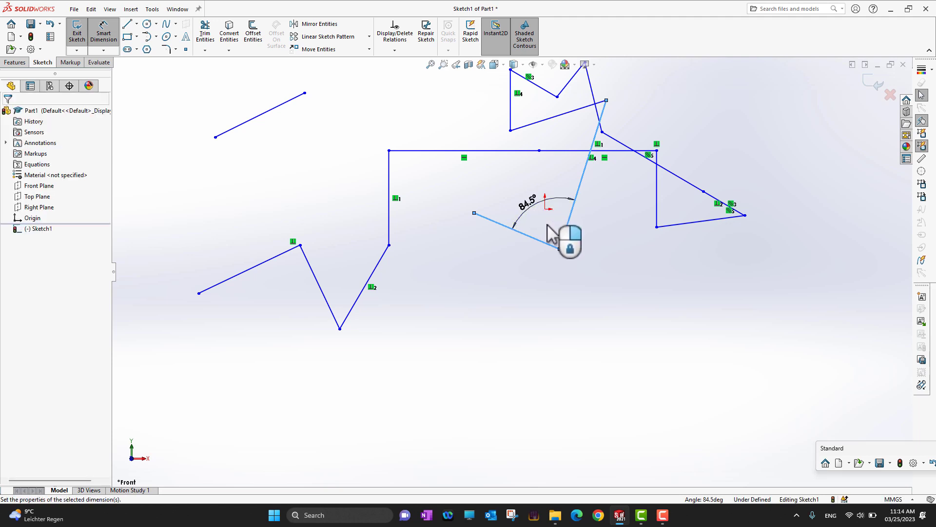
left_click(547, 224)
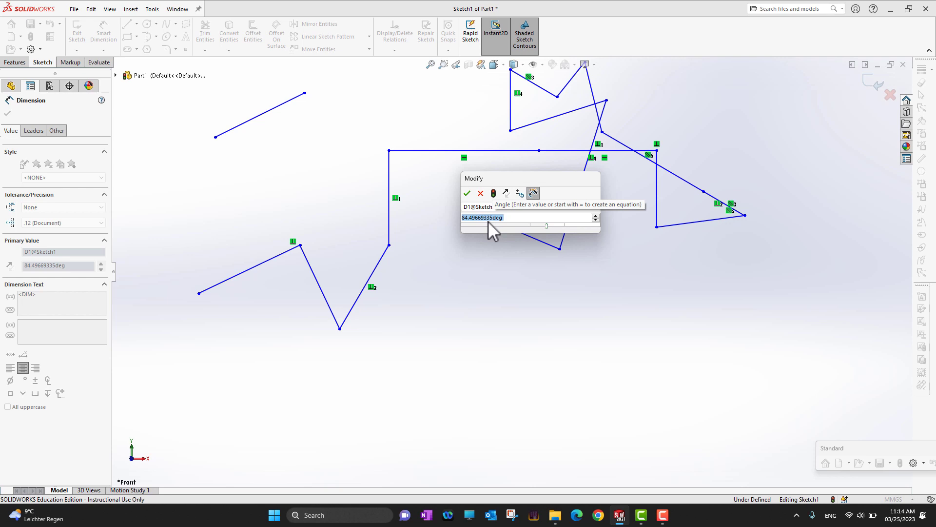
type("45")
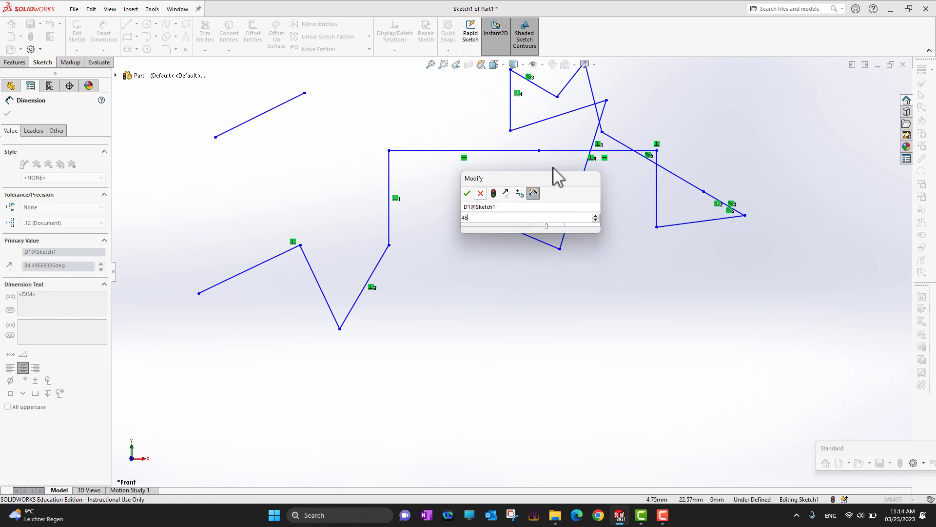
left_click_drag(543, 178, 430, 66)
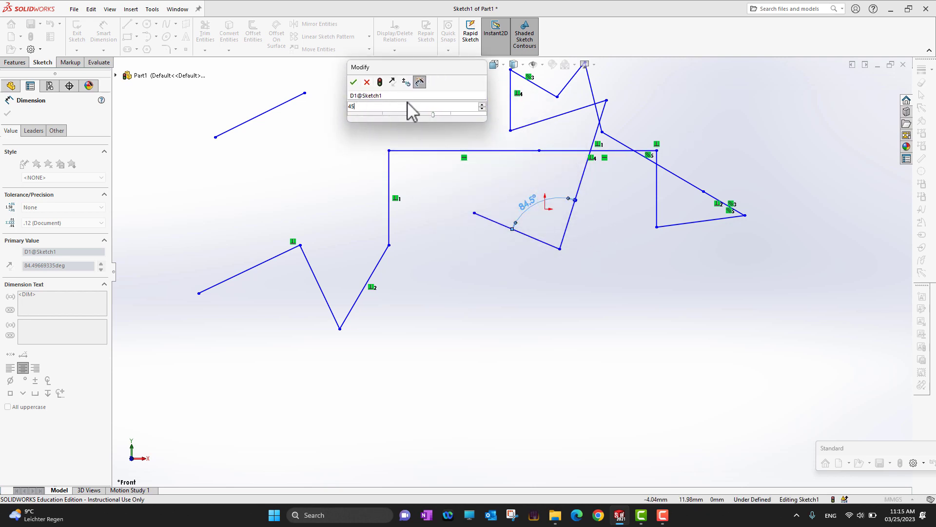
Preview different angles between the two lines by stepping the value up to 50 degrees and down to 27 degrees
left_click(482, 104)
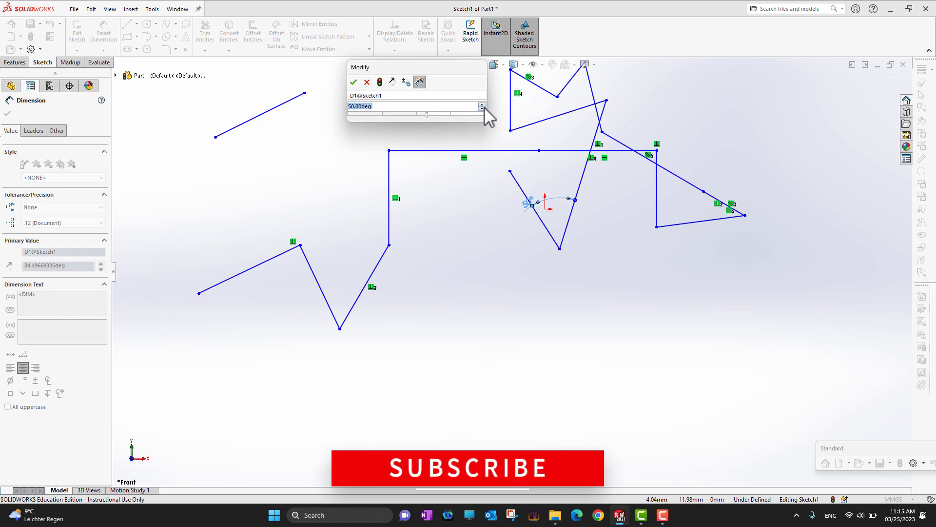
left_click(485, 109)
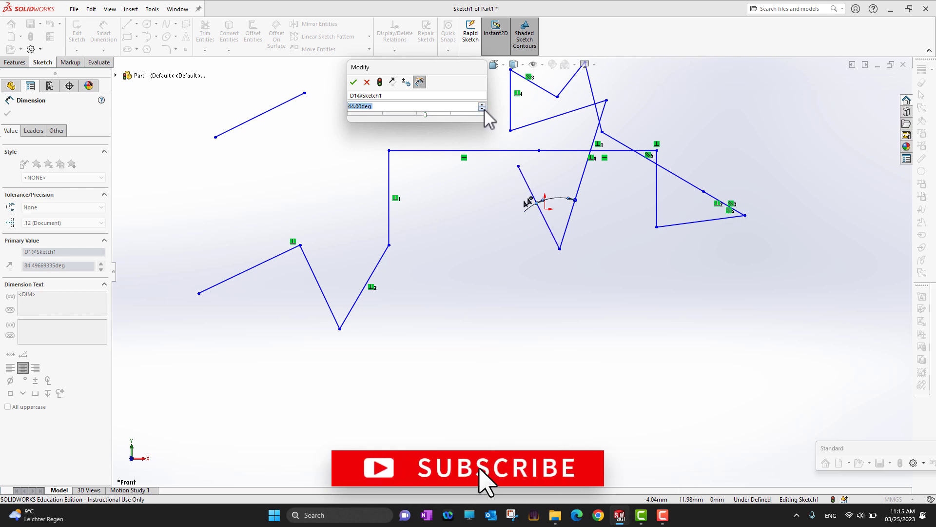
left_click(482, 108)
left_click(482, 108)
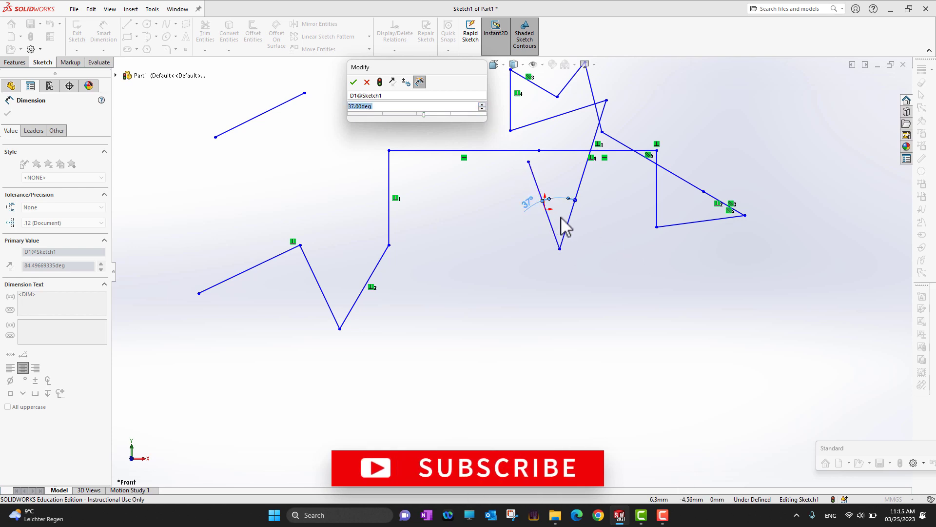
left_click(481, 108)
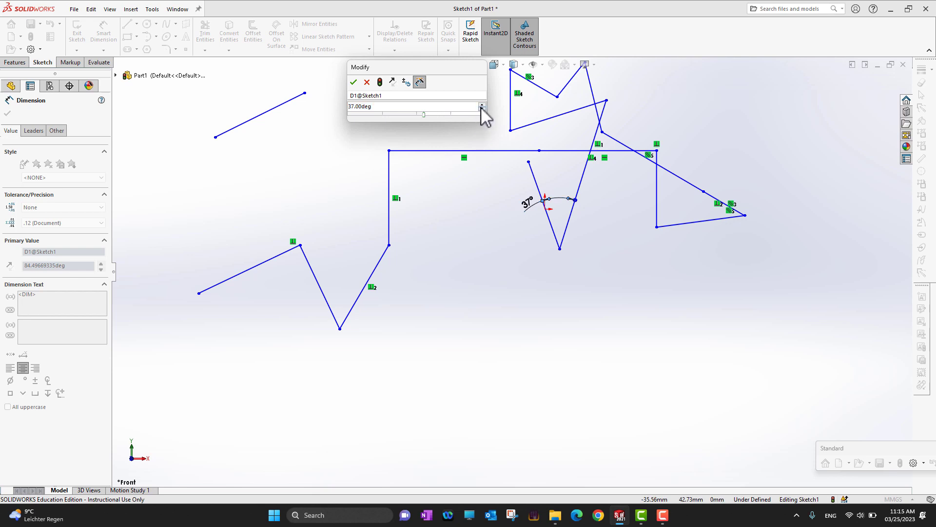
left_click(481, 108)
left_click(482, 108)
left_click(481, 109)
left_click(481, 108)
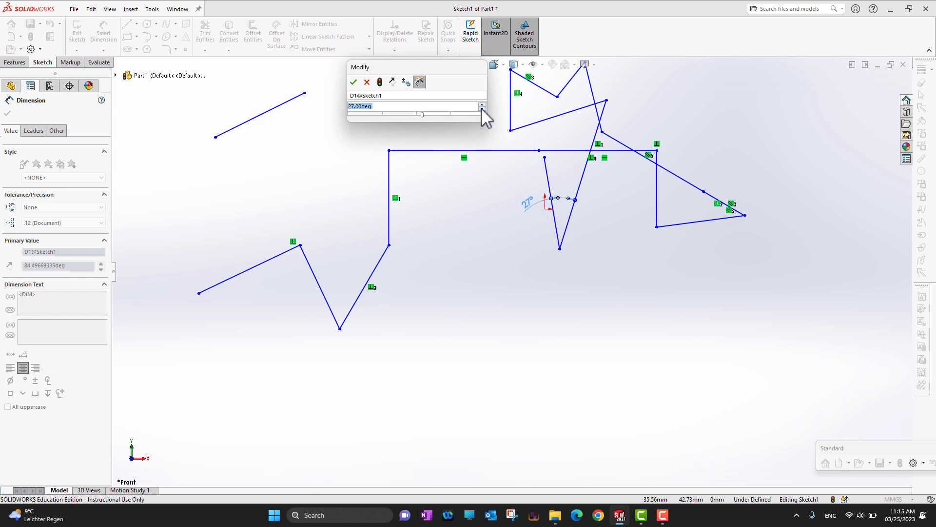
Set the angle between the two lines below the origin to 37 degrees and accept it
left_click(485, 103)
left_click(485, 104)
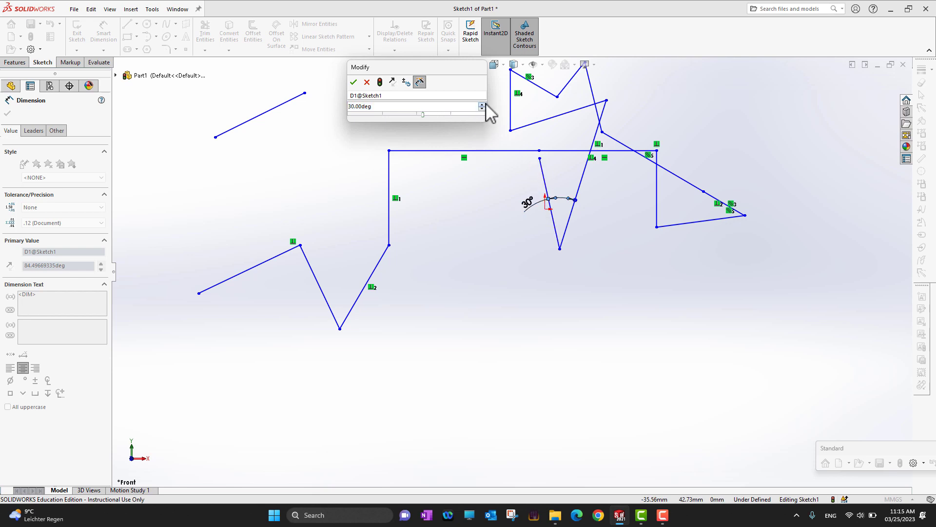
left_click(485, 104)
left_click(486, 104)
left_click(485, 104)
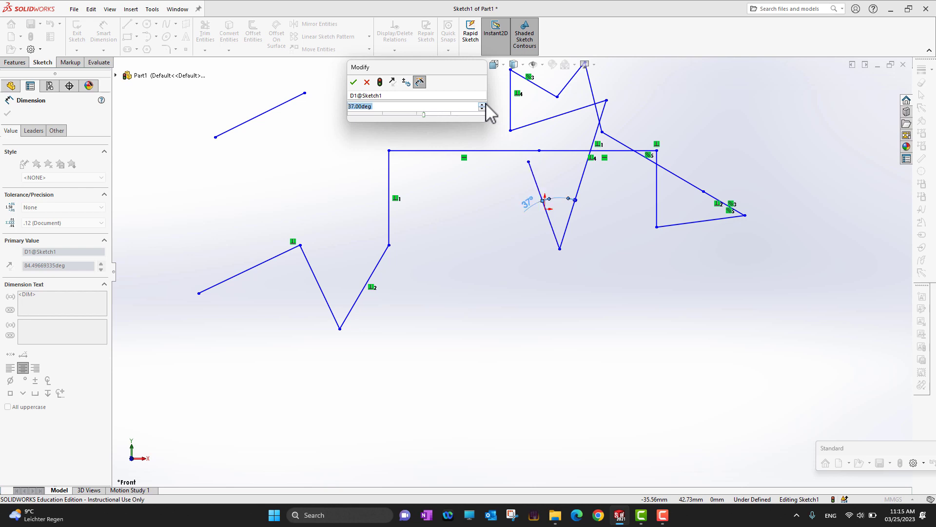
left_click(354, 83)
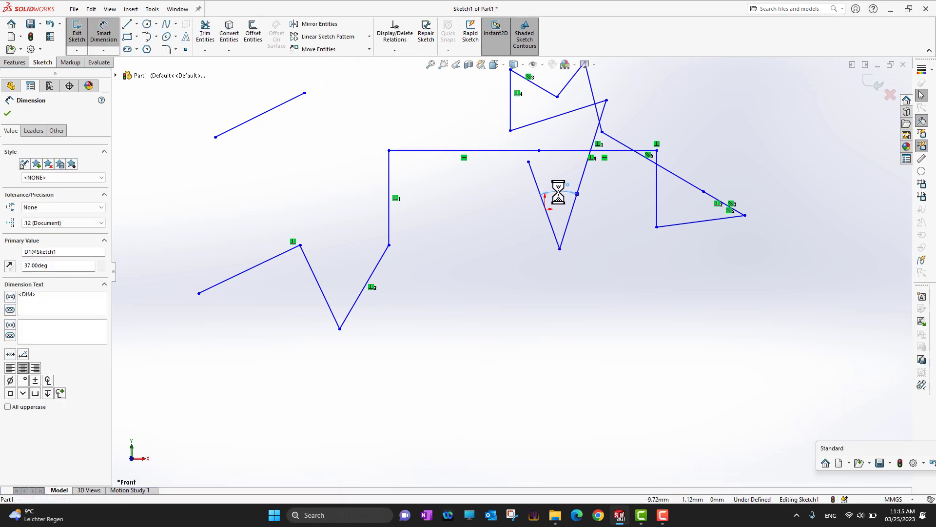
Reposition the 37° dimension text so it sits between the two lines above their shared vertex, and deselect it
left_click_drag(556, 193, 510, 205)
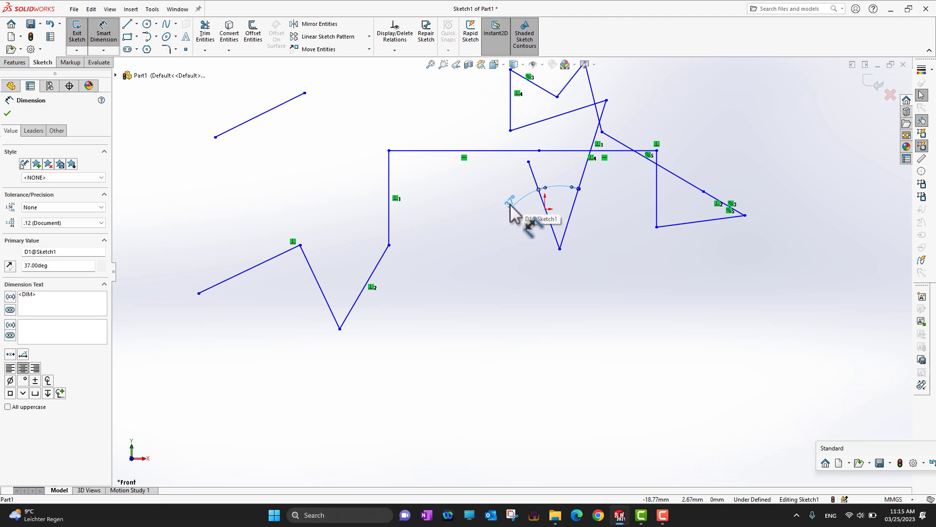
left_click_drag(510, 204, 557, 189)
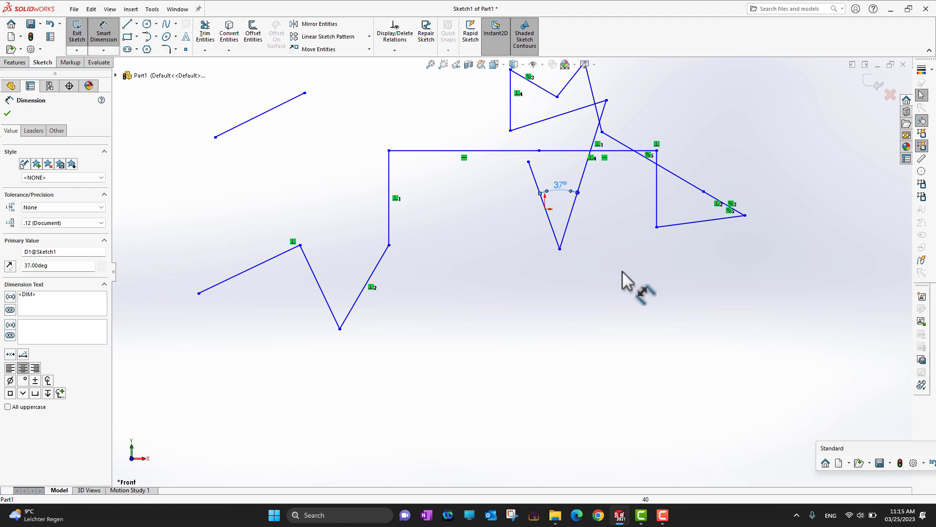
left_click(619, 271)
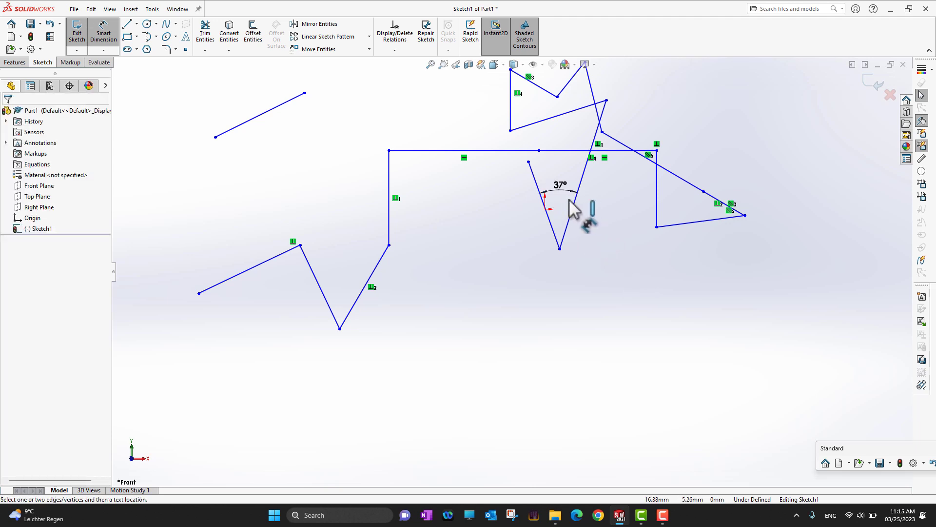